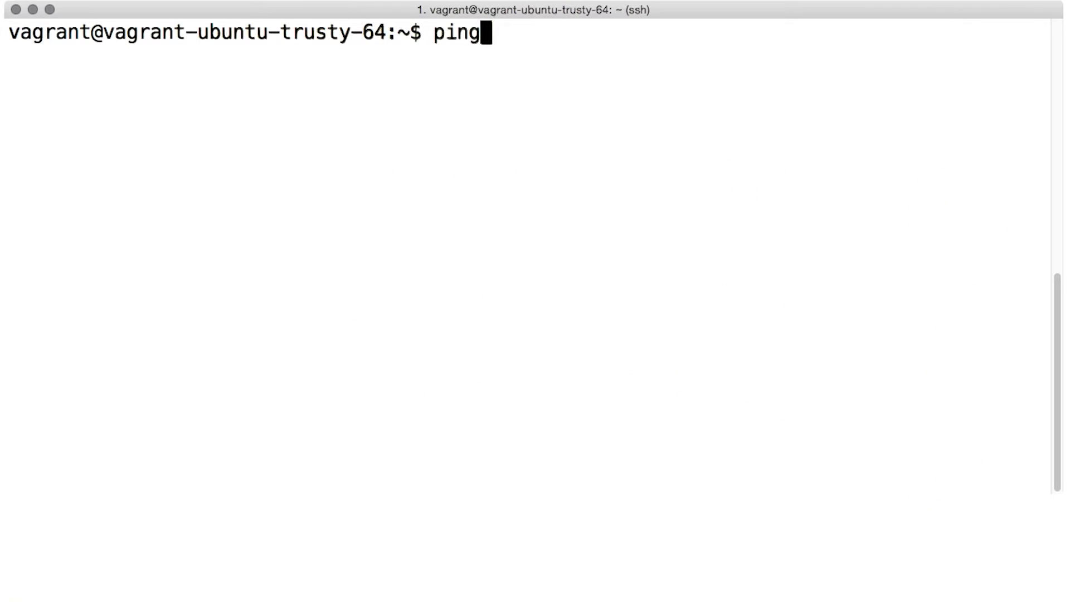
text( 8)
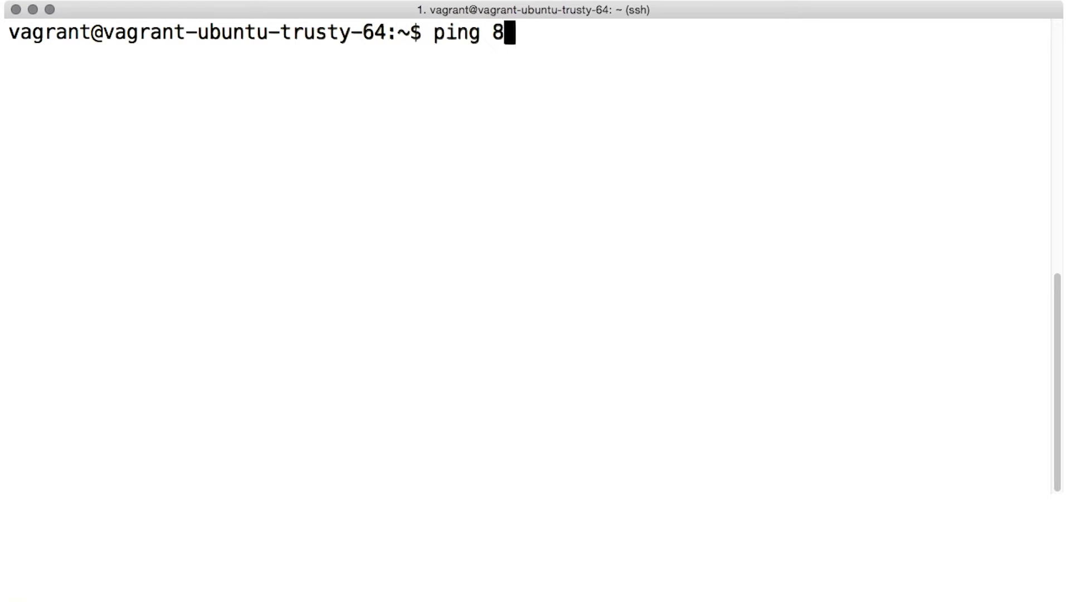
text(.8.8.8)
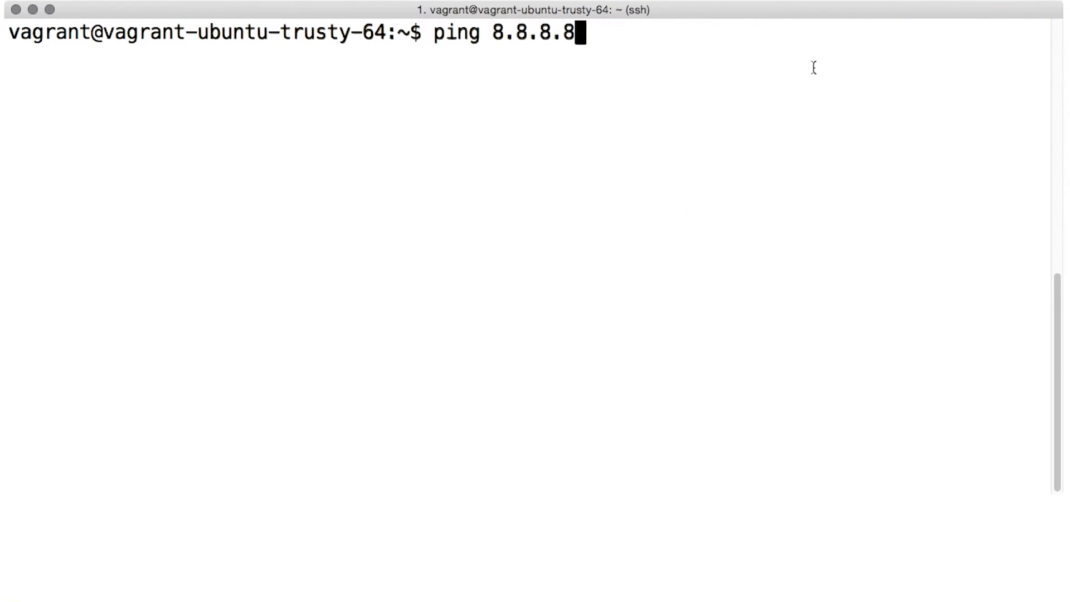
- Start pinging 8.8.8.8 so replies begin printing
key(Return)
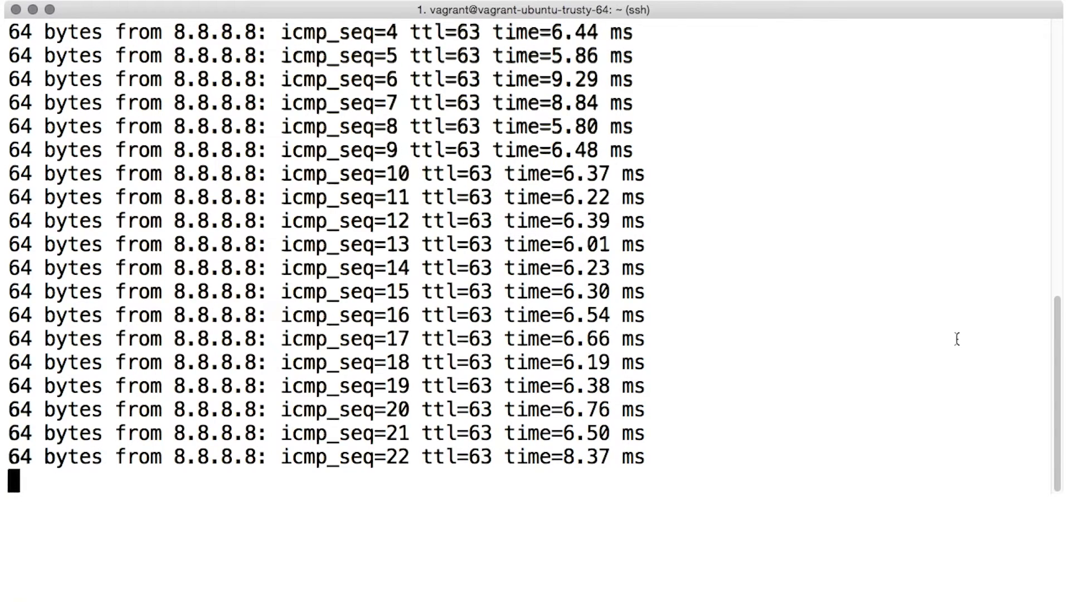
- Stop the ping after 23 replies to show its statistics
key(ctrl+c)
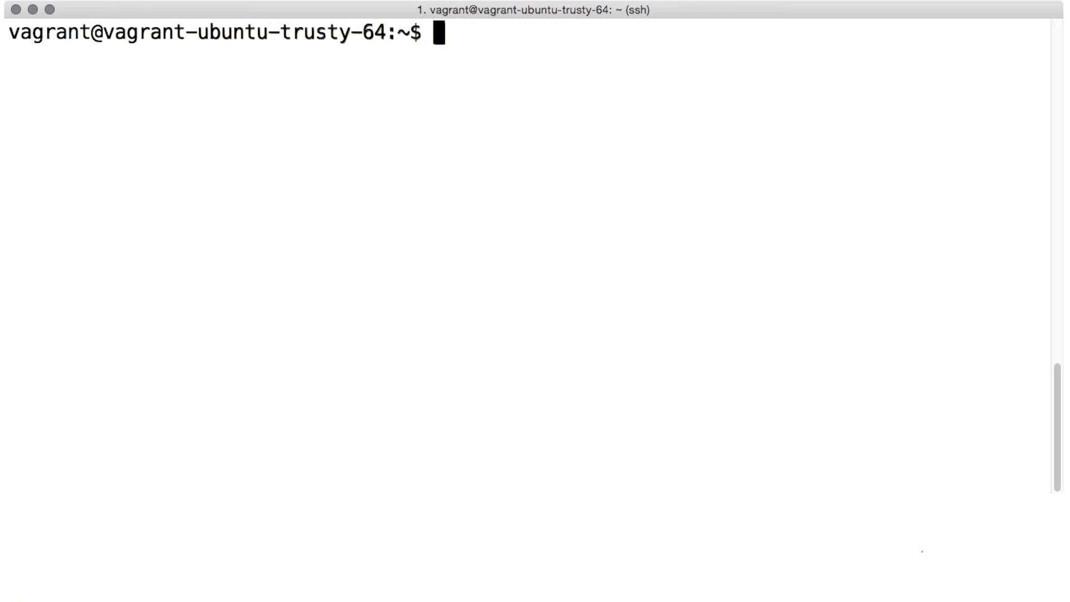
text(sort)
- Run sort on light, time, space, breath to print breath, light, space, time
key(Return)
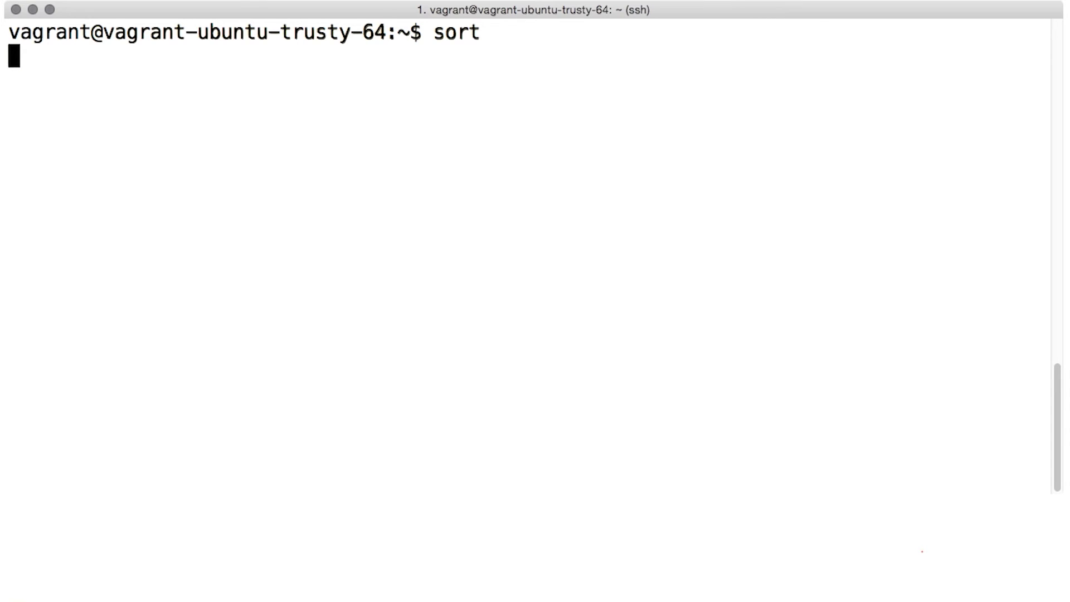
text(light time space breath)
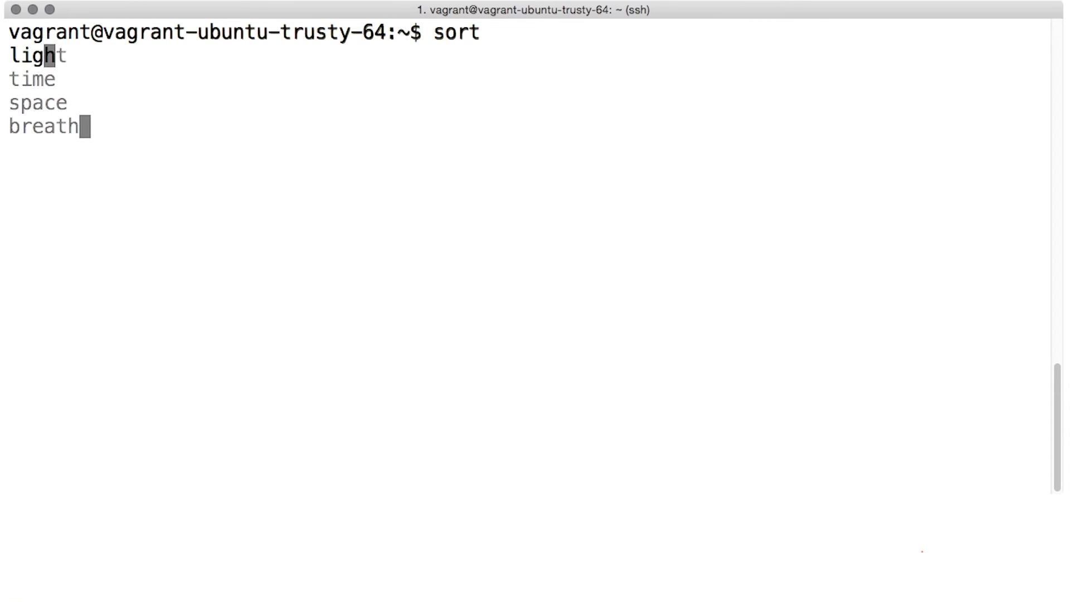
key(Return)
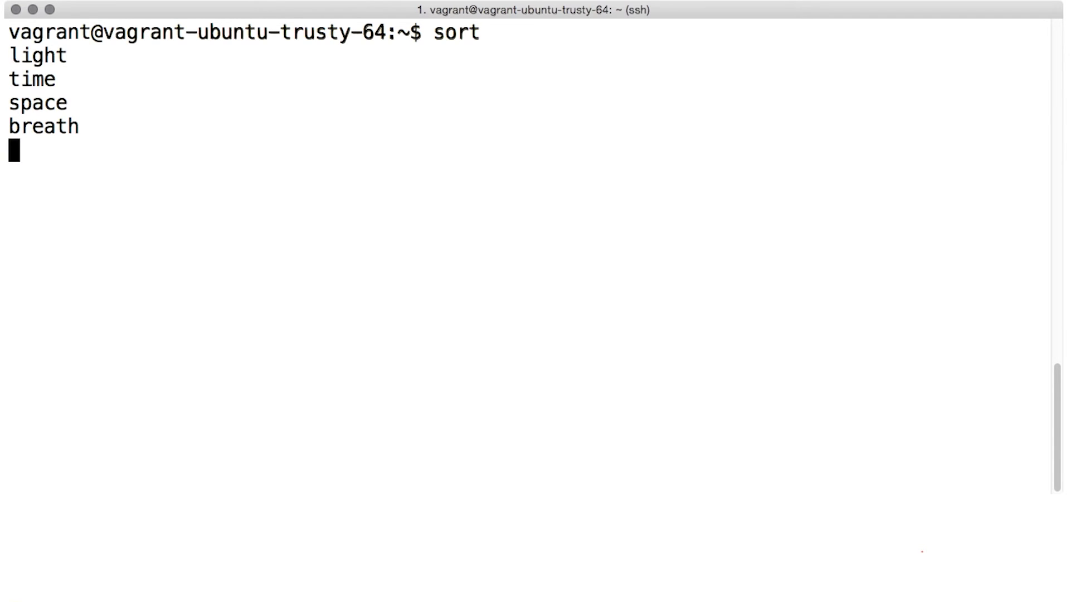
key(ctrl+d)
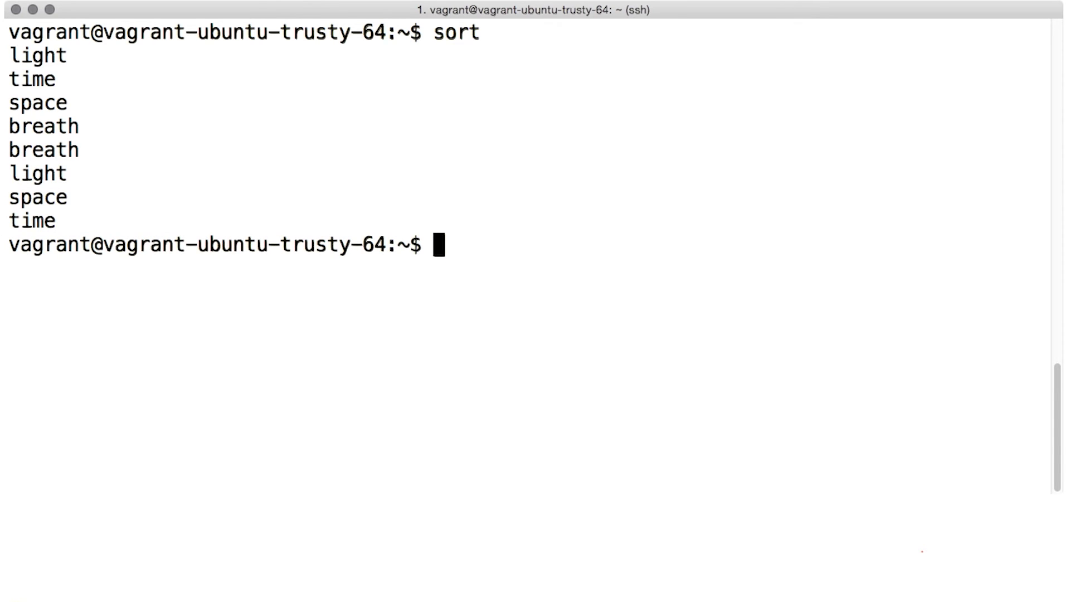